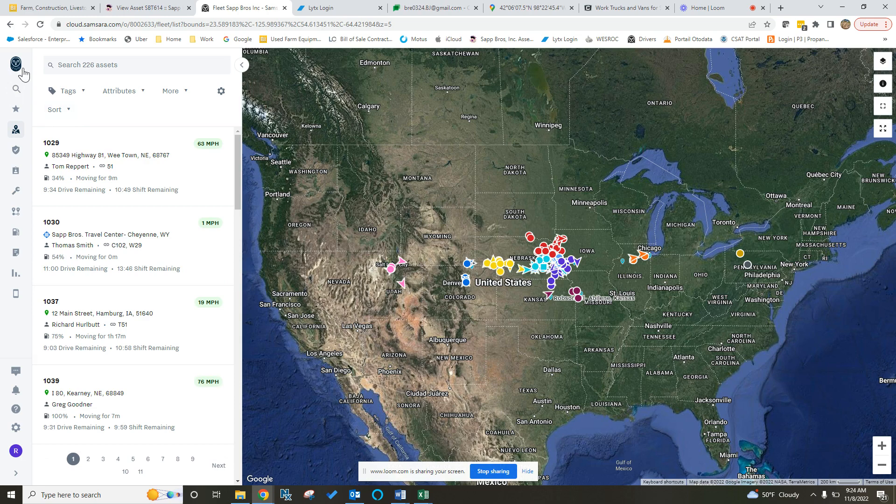
- Open the Compliance Dashboard and review the drivers' hours in violation
mouse_move(15, 175)
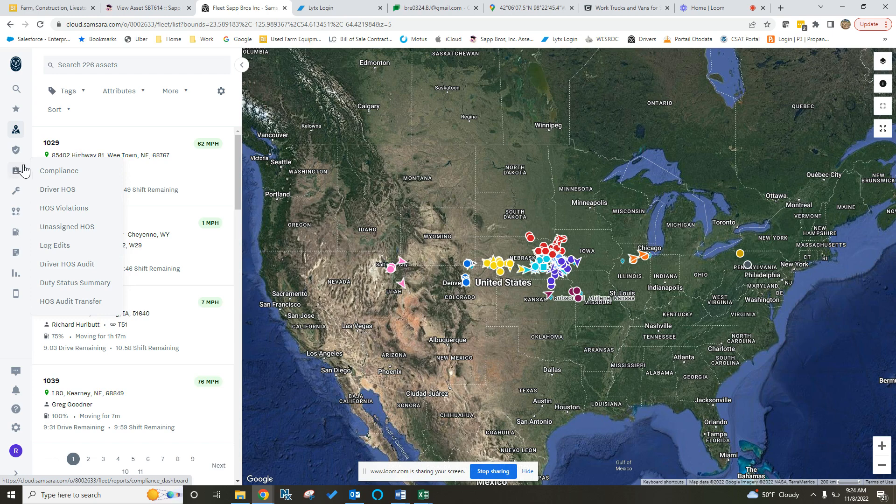
click(73, 180)
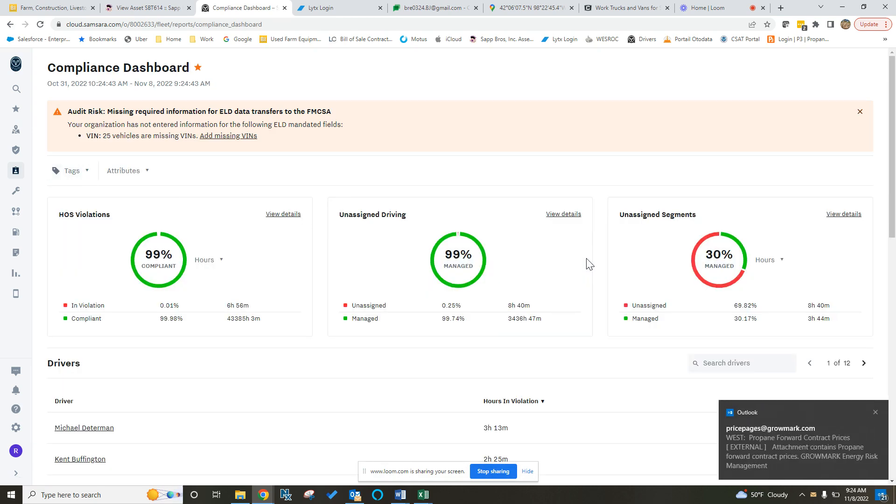
scroll(588, 264, down, 6)
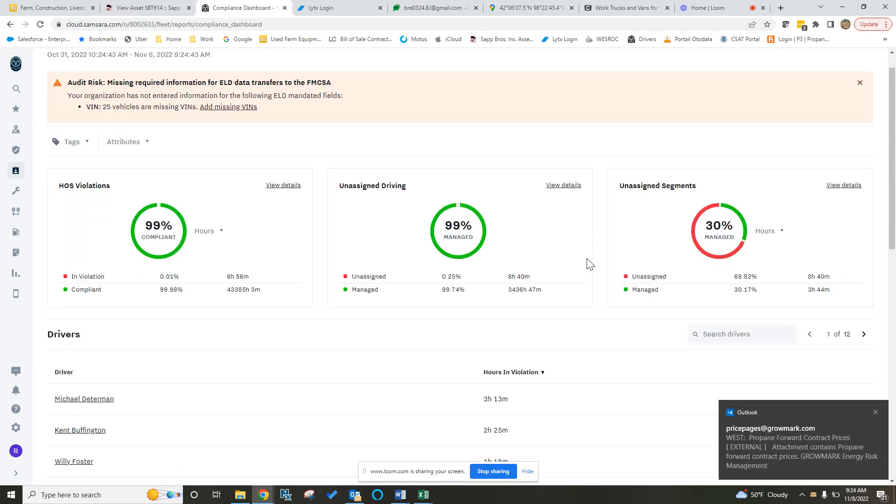
scroll(589, 264, up, 1)
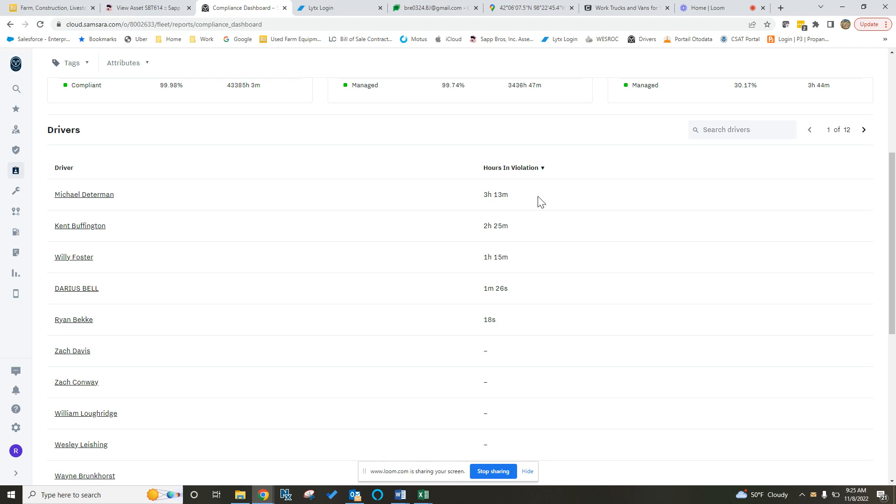
- Open the detailed Hours of Service log of the driver with the most hours in violation
click(92, 195)
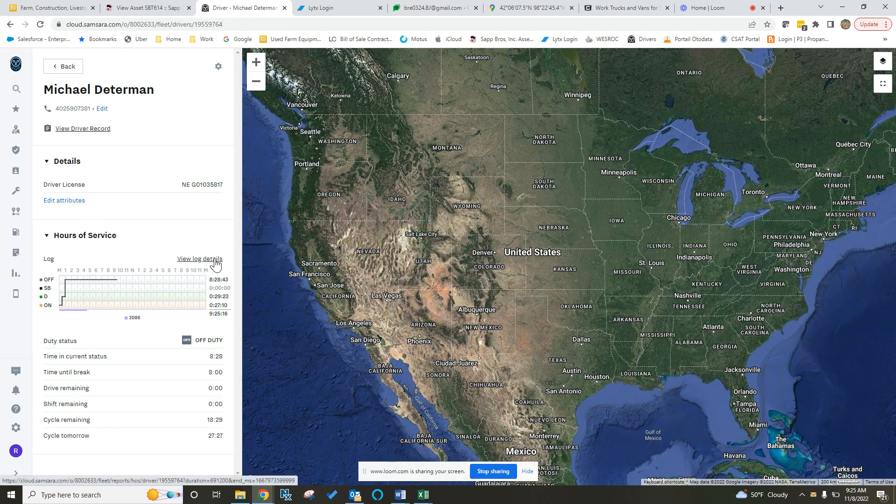
click(215, 264)
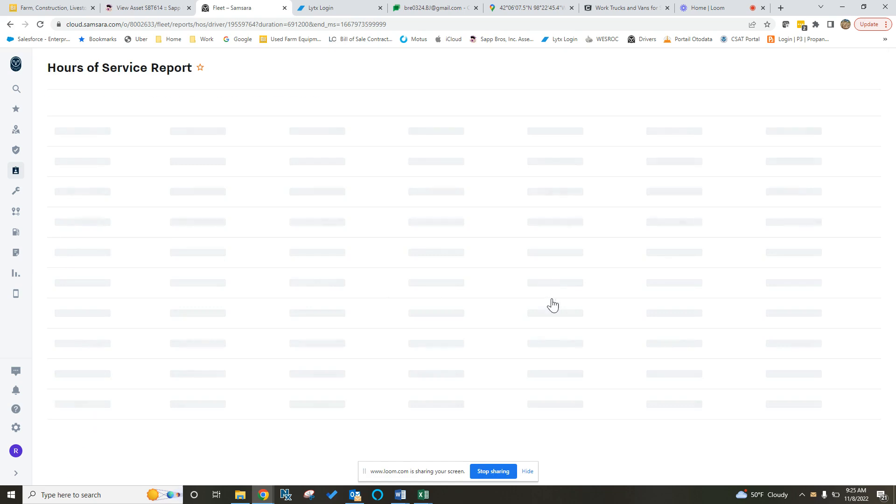
scroll(449, 261, down, 1)
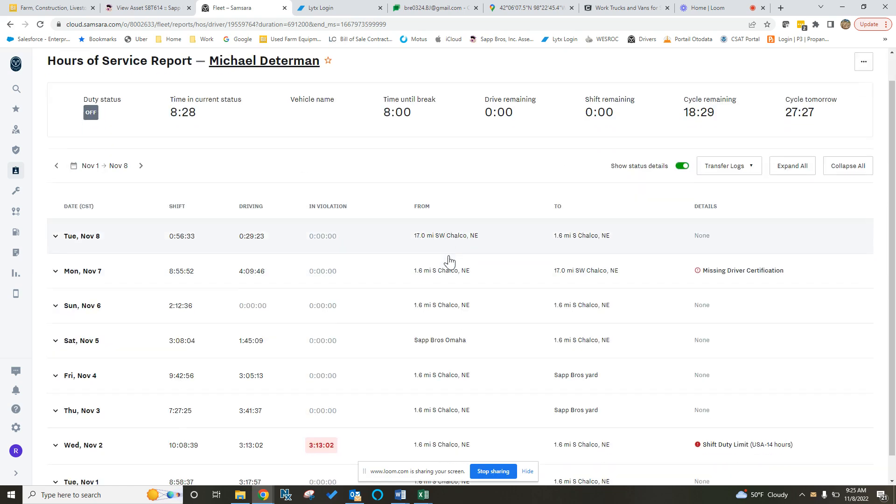
scroll(450, 261, down, 1)
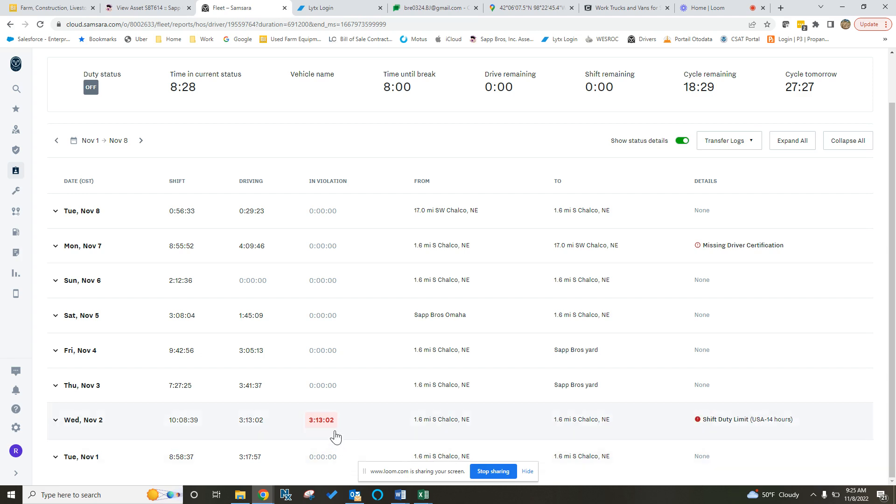
- Expand the Wed, Nov 2 log and examine its duty status graph and HOS violations
click(373, 421)
scroll(497, 394, down, 5)
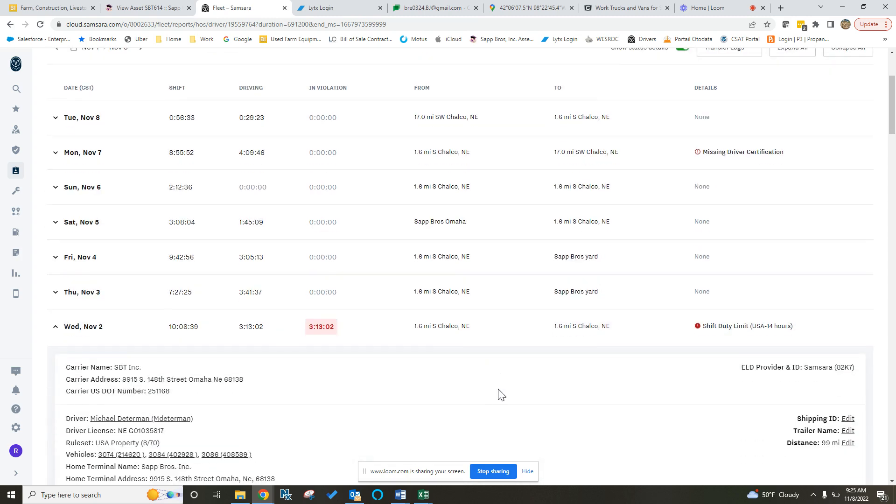
scroll(509, 391, down, 1)
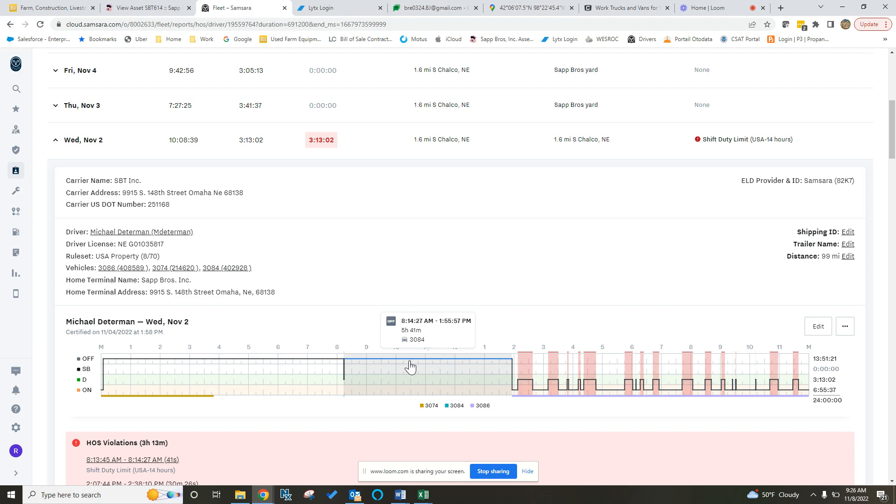
- Leave the driver's log and profile and return to the Compliance Dashboard
scroll(438, 320, up, 5)
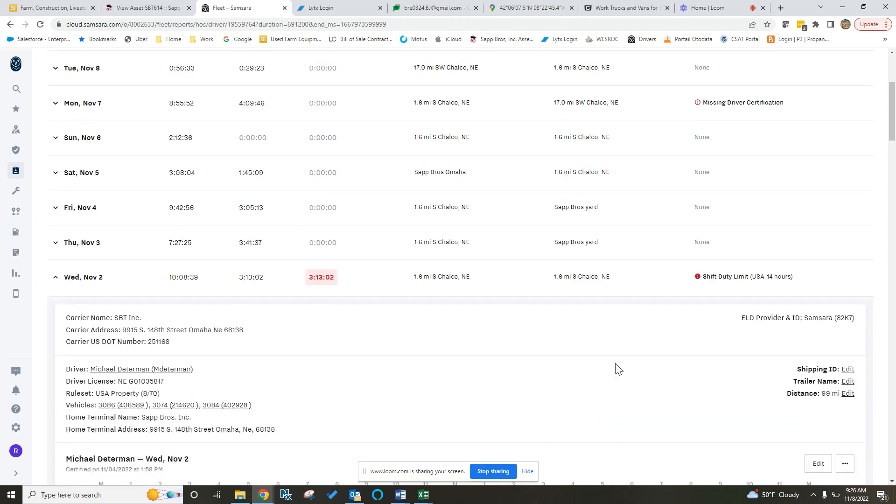
scroll(606, 354, up, 3)
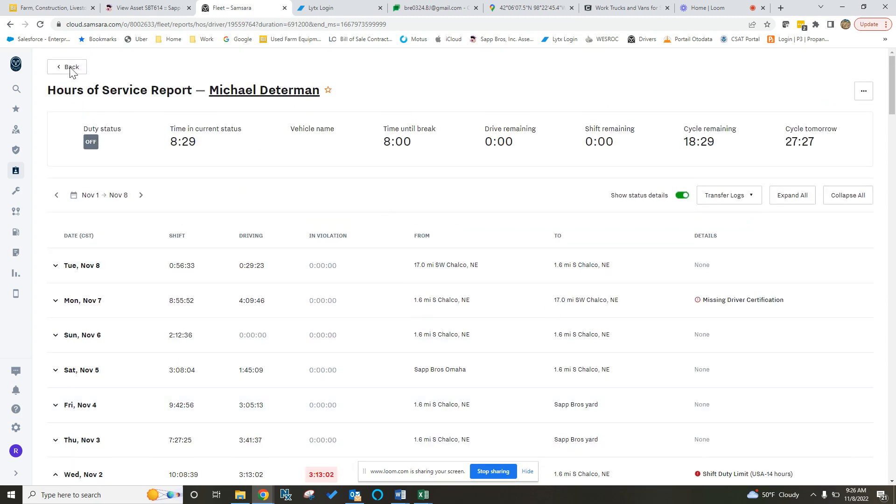
click(70, 67)
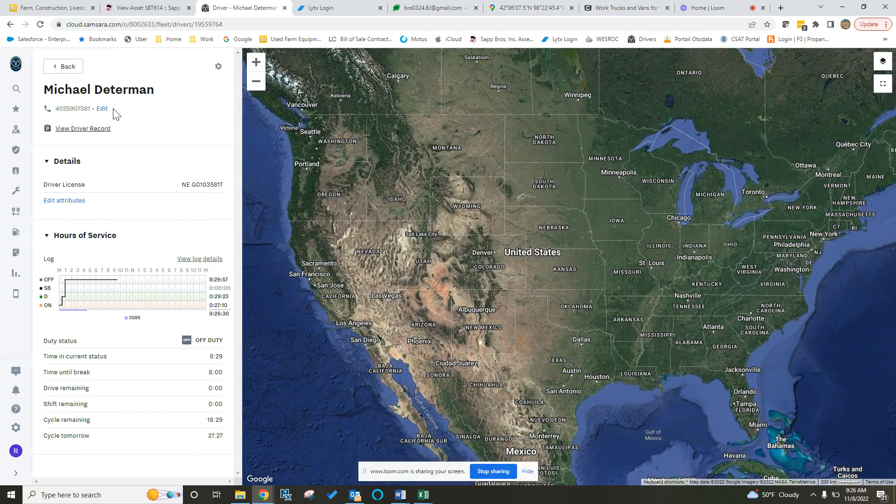
click(62, 70)
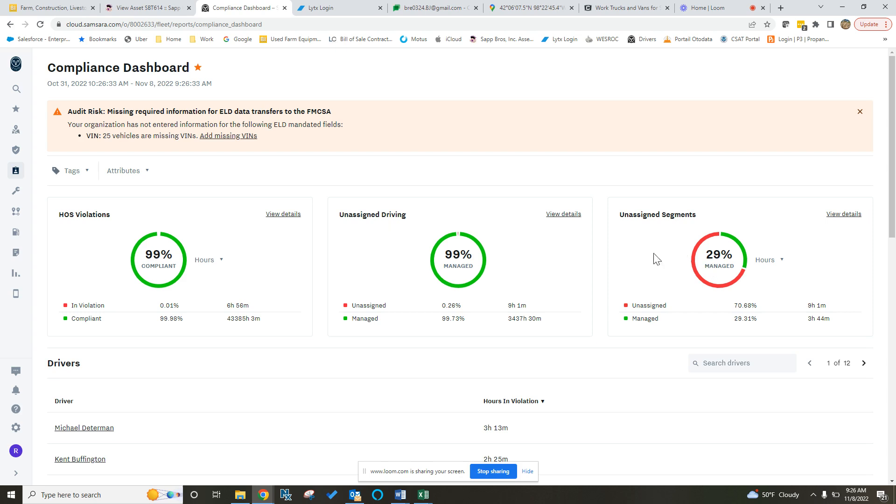
mouse_move(1, 208)
mouse_move(15, 171)
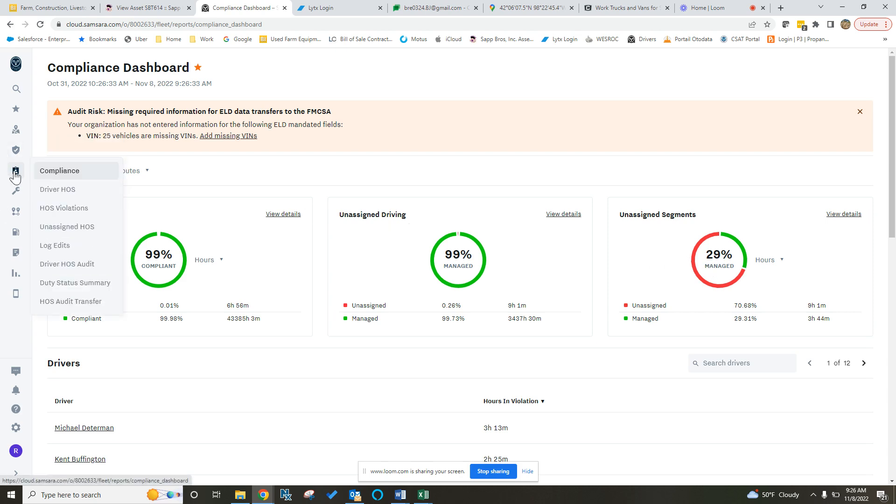
click(66, 173)
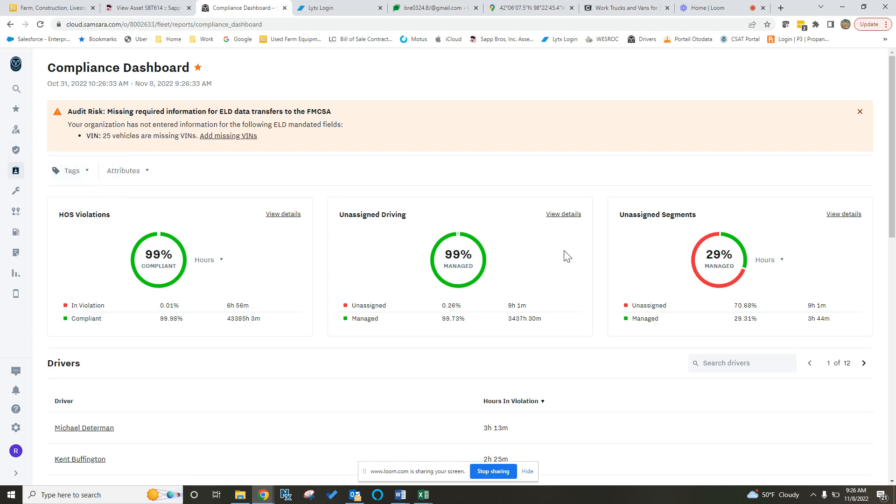
- Filter the Compliance Dashboard by the Central tag
click(78, 176)
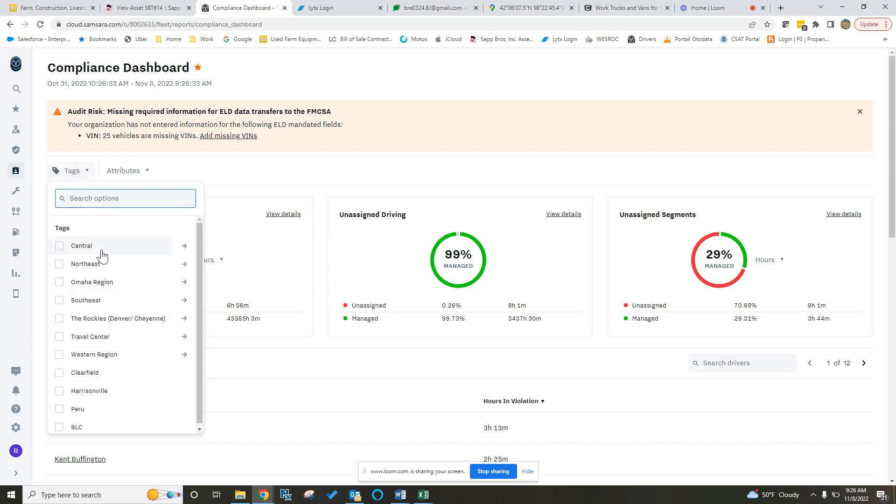
click(60, 246)
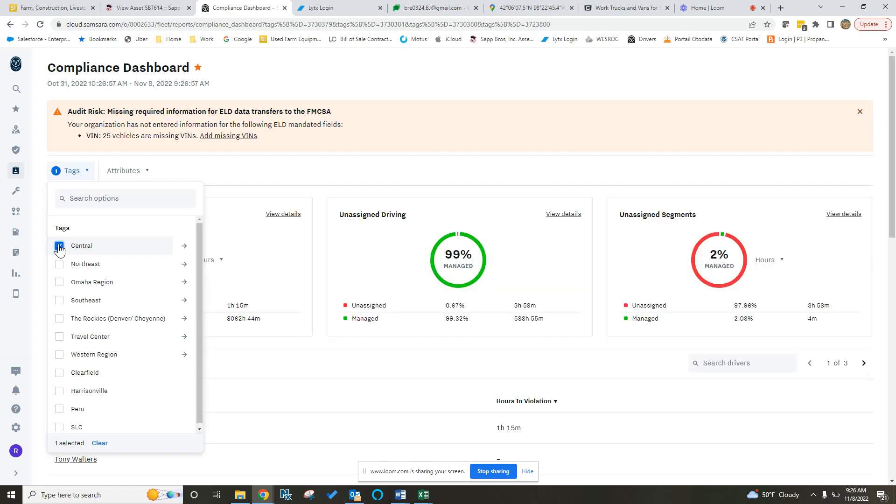
click(544, 166)
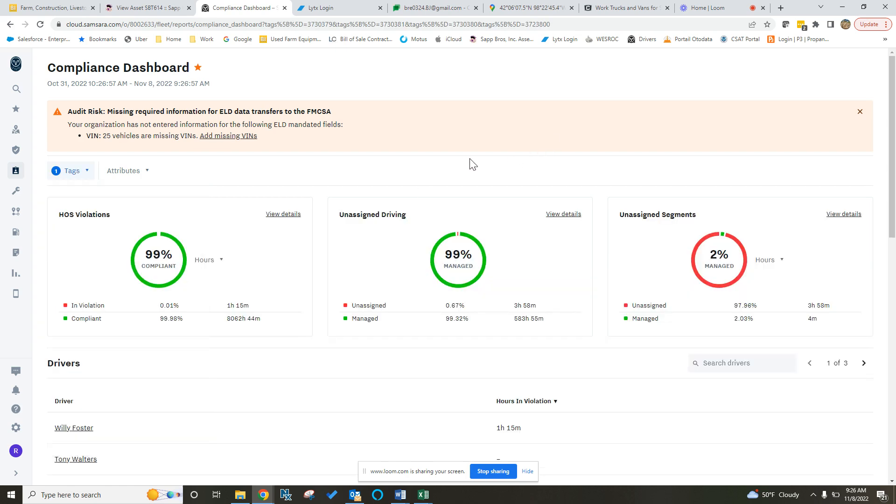
- Open the Unassigned Driving details and review the unassigned time and segments for each vehicle
click(572, 221)
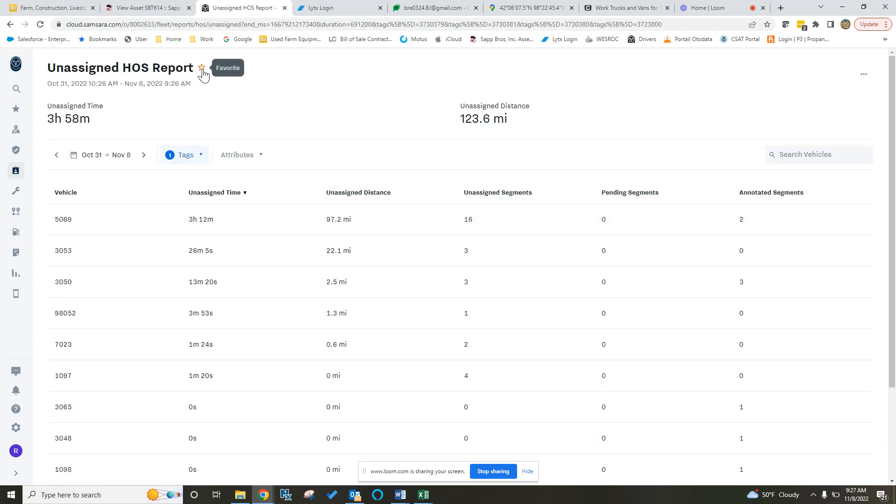
mouse_move(16, 110)
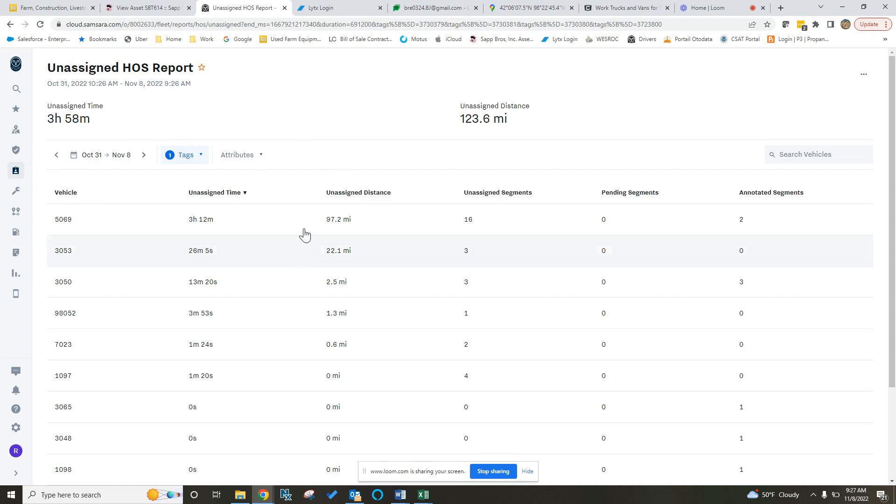
mouse_move(16, 171)
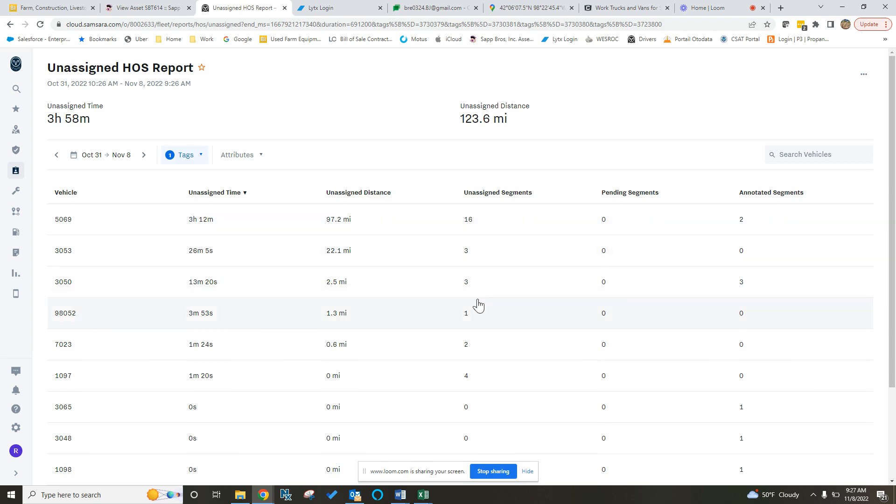
scroll(262, 200, down, 1)
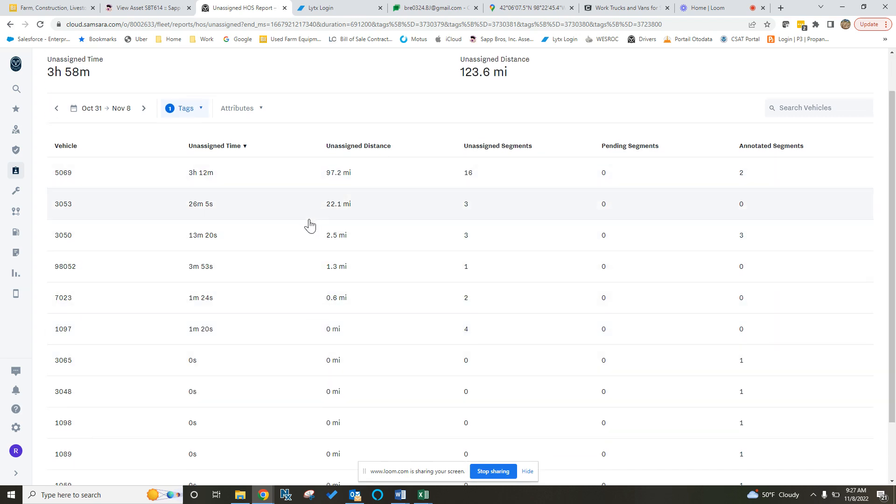
- Open the Unassigned HOS Report for vehicle 5069 and look through its unassigned trips
click(139, 179)
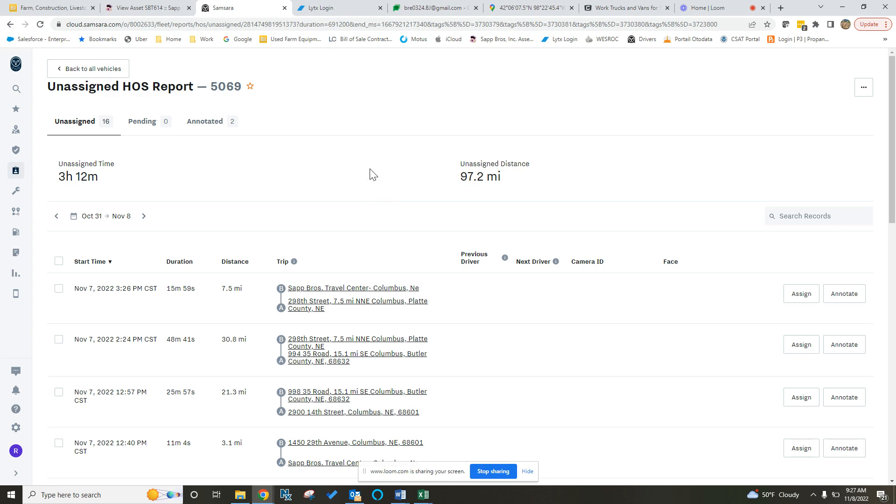
scroll(394, 206, down, 1)
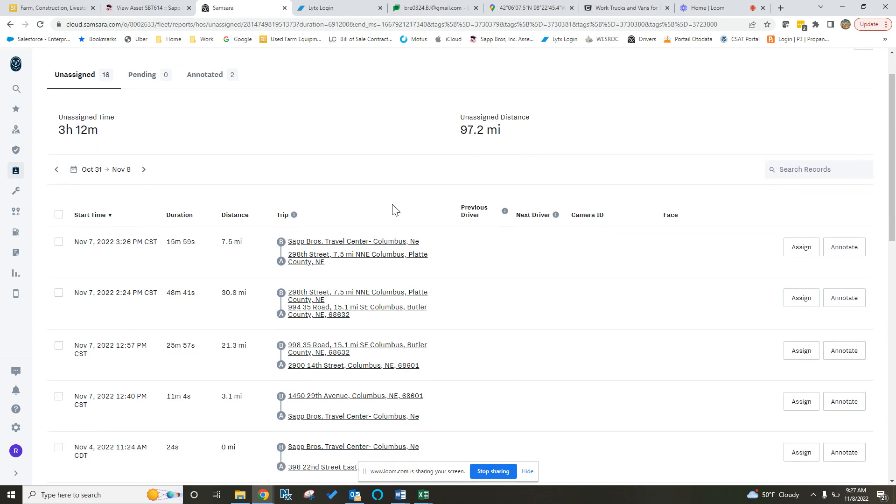
scroll(405, 205, down, 3)
scroll(408, 201, up, 4)
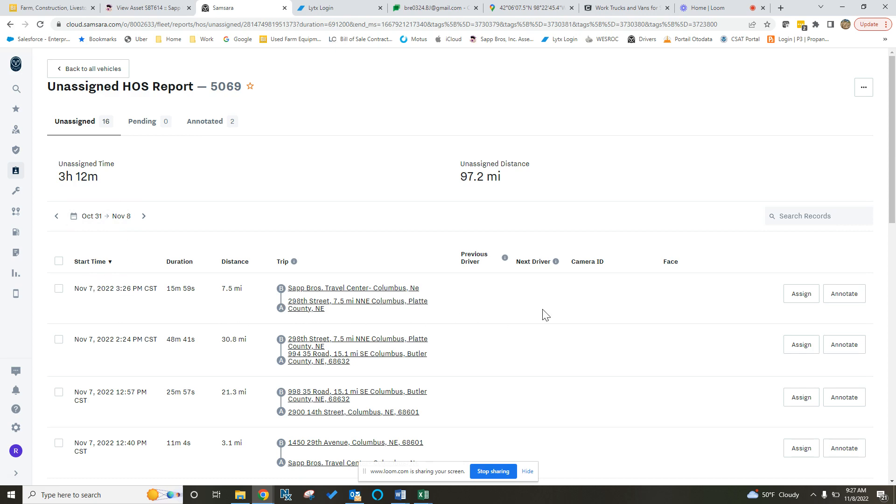
scroll(476, 313, down, 1)
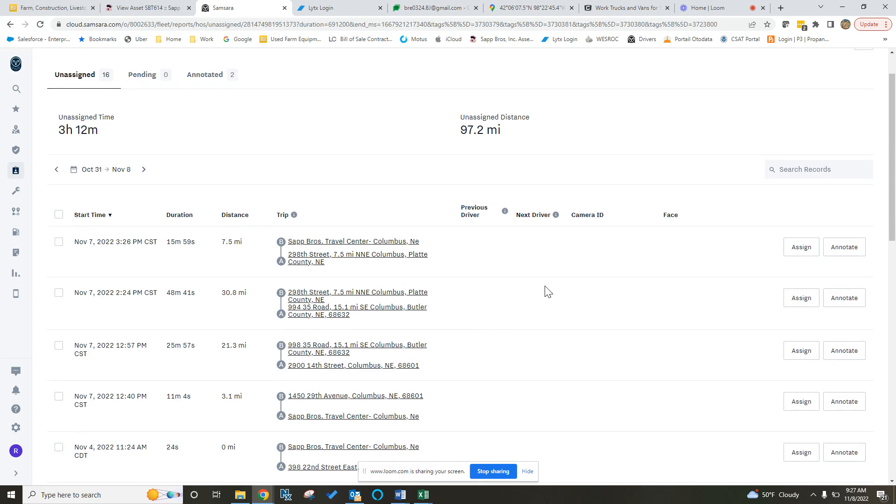
scroll(534, 326, down, 2)
scroll(536, 328, up, 2)
- Select all unassigned trip records of vehicle 5069
click(58, 242)
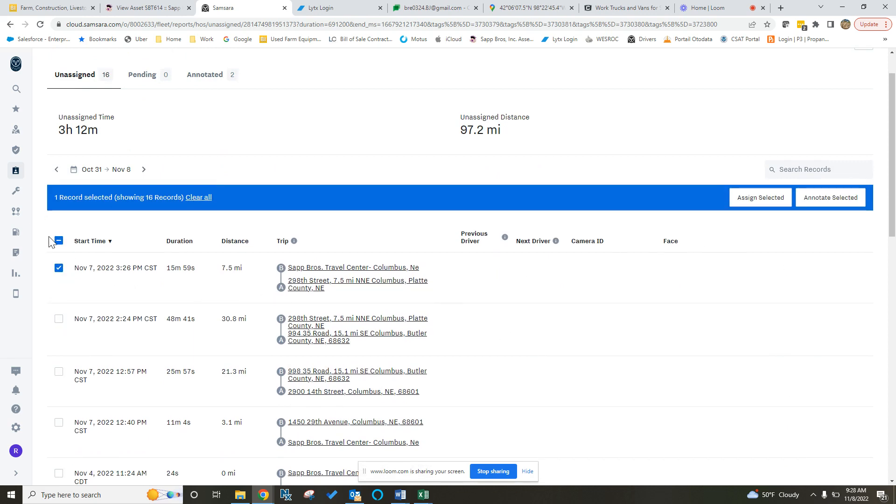
click(58, 242)
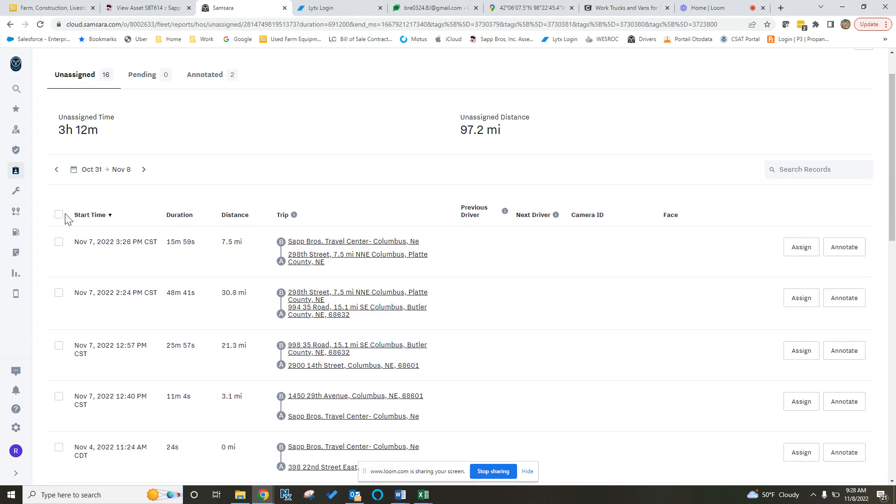
click(59, 214)
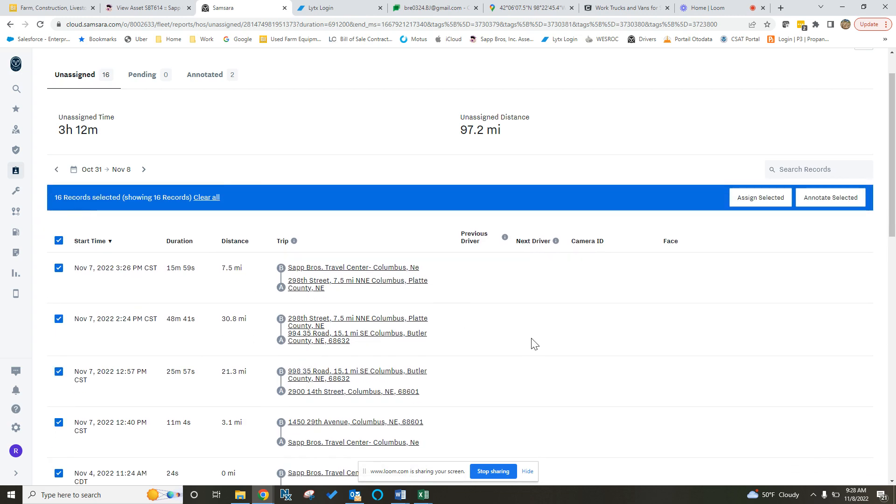
scroll(534, 344, down, 10)
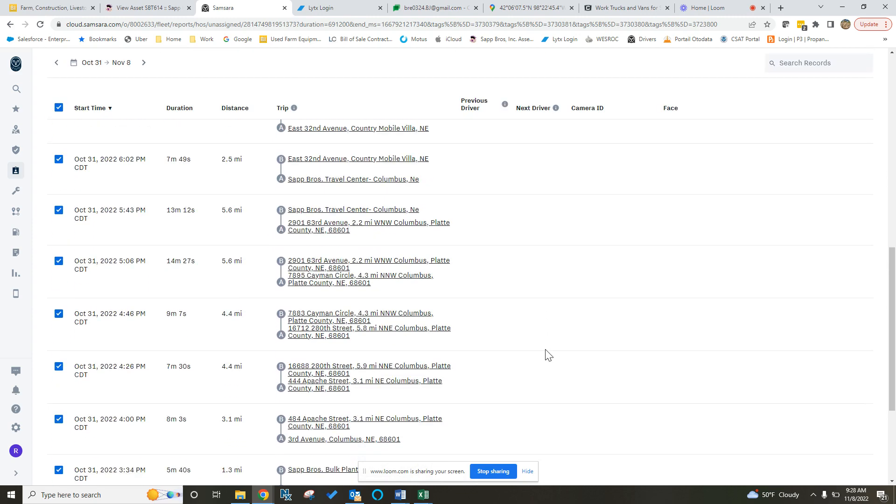
scroll(536, 359, up, 10)
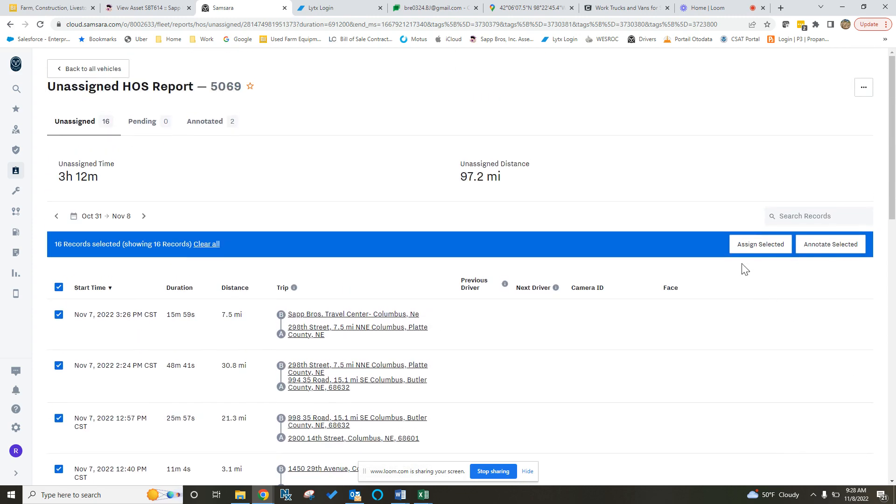
- Try to assign the selected trips of vehicle 5069 to a driver found by first name, and cancel the assignment
click(756, 244)
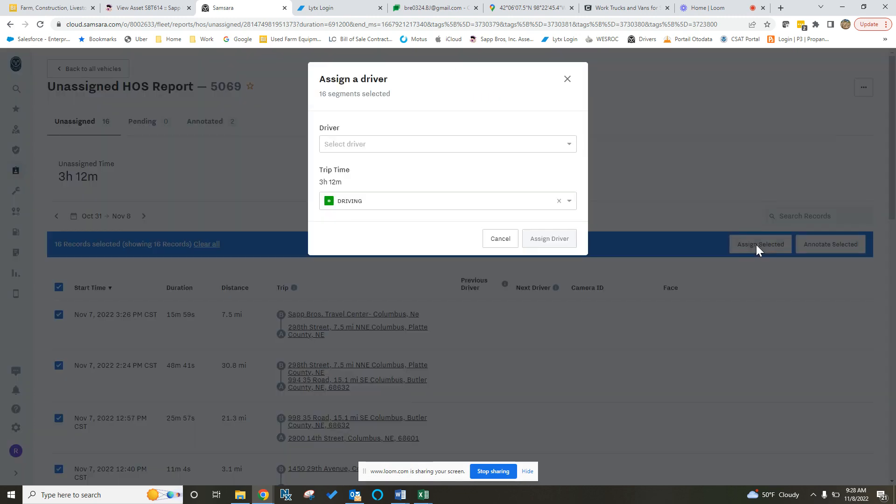
click(551, 145)
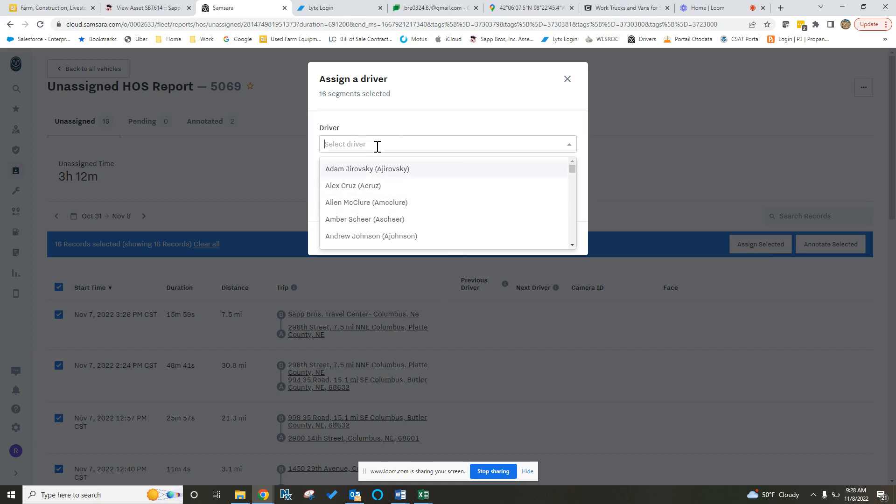
text(randy)
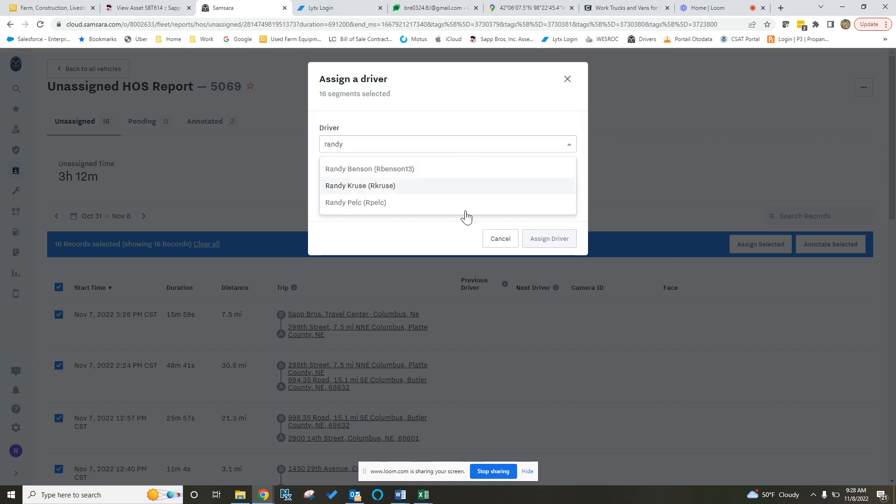
click(500, 239)
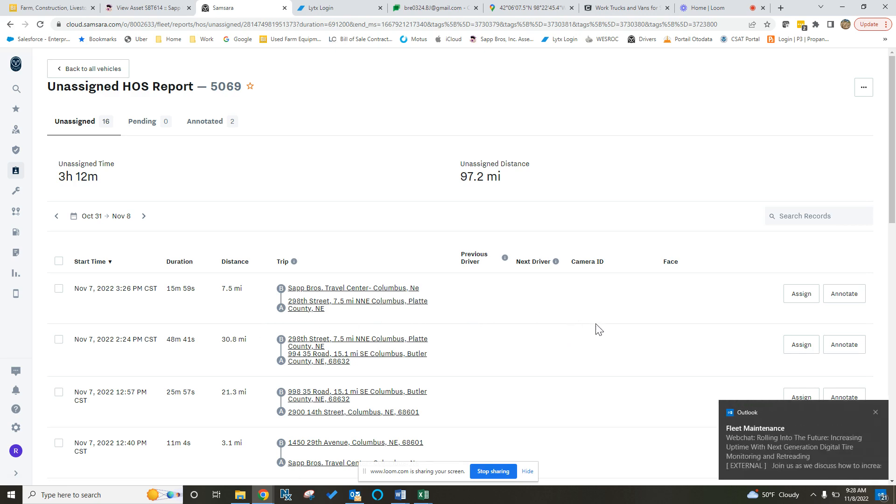
click(875, 412)
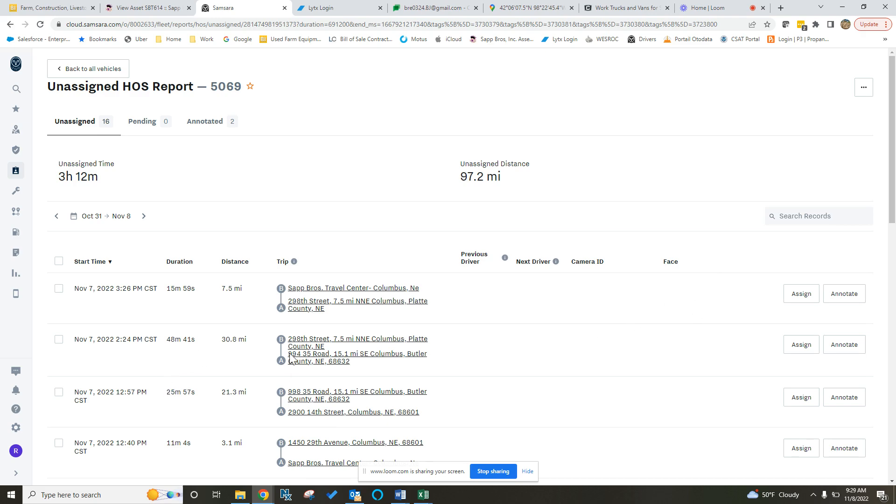
- Draft the annotation "Mechanic Move" for vehicle 5069's Oct 31, 2022 3:34 PM trip, and cancel it
scroll(410, 378, down, 3)
scroll(407, 383, down, 5)
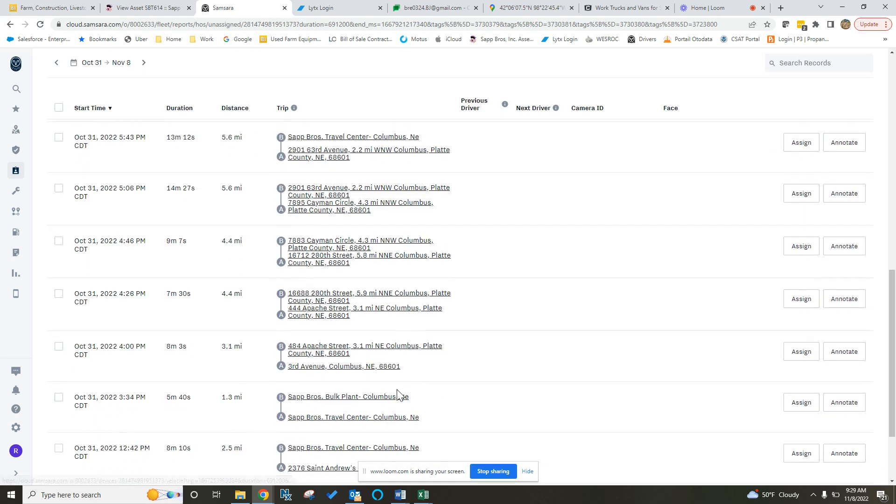
scroll(405, 383, down, 3)
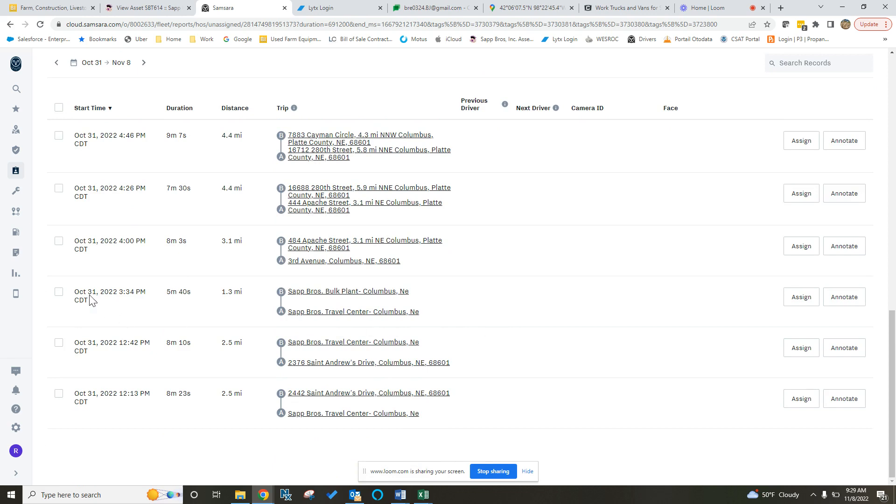
click(57, 294)
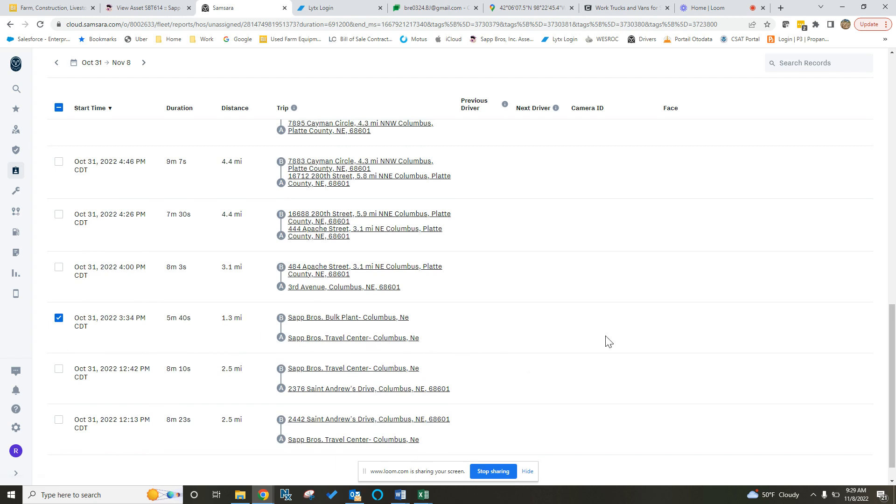
scroll(648, 346, up, 15)
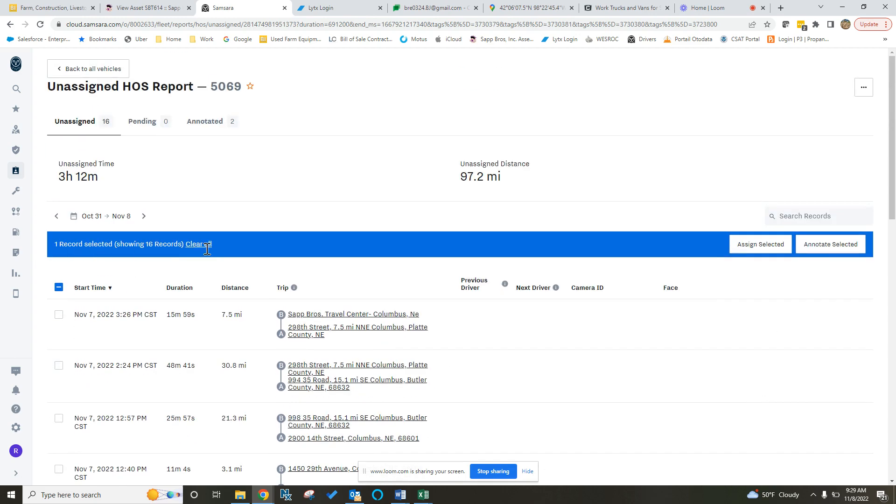
click(820, 247)
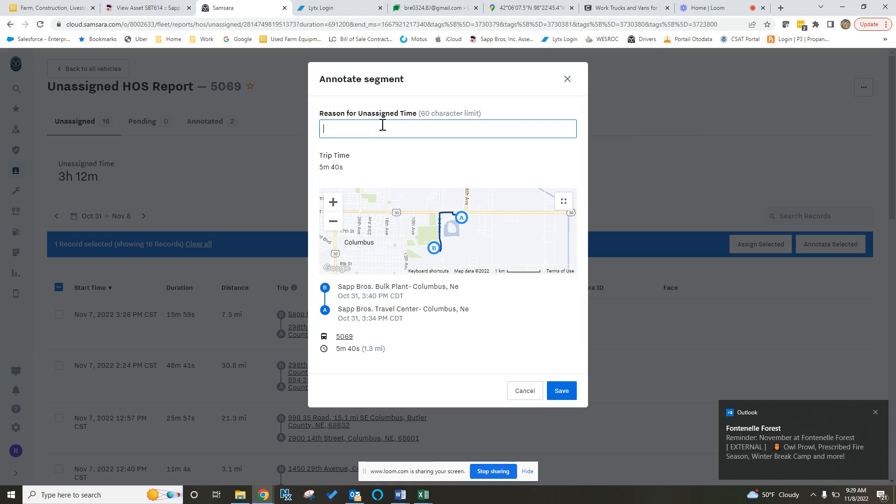
text(Mechanic Move)
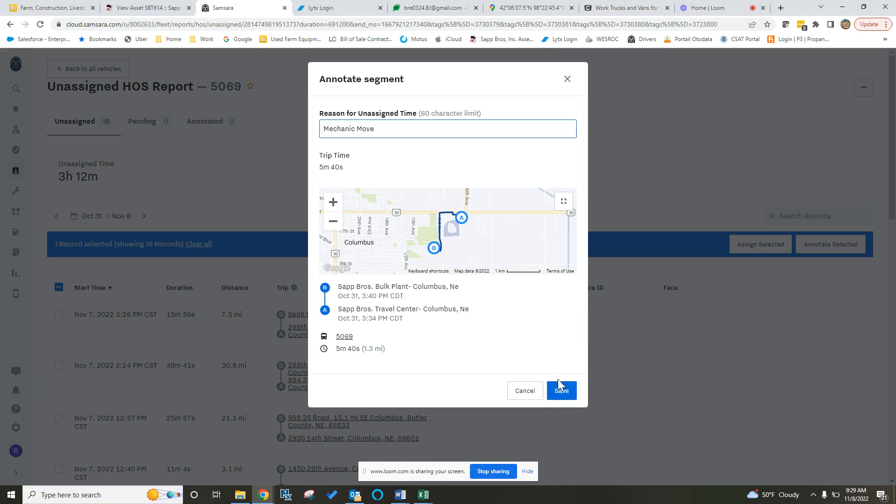
click(525, 392)
- Examine the unassigned trips of vehicle 3053 and return to the Unassigned HOS Report for all vehicles
scroll(688, 329, down, 10)
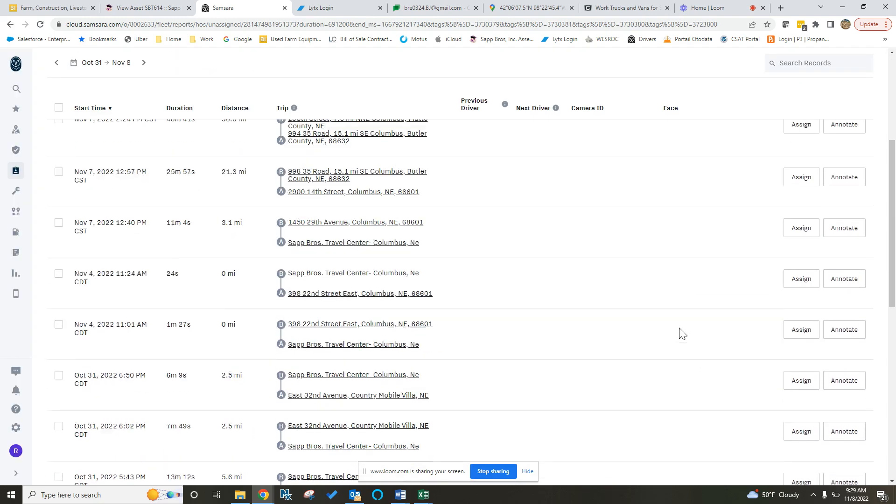
scroll(688, 335, up, 10)
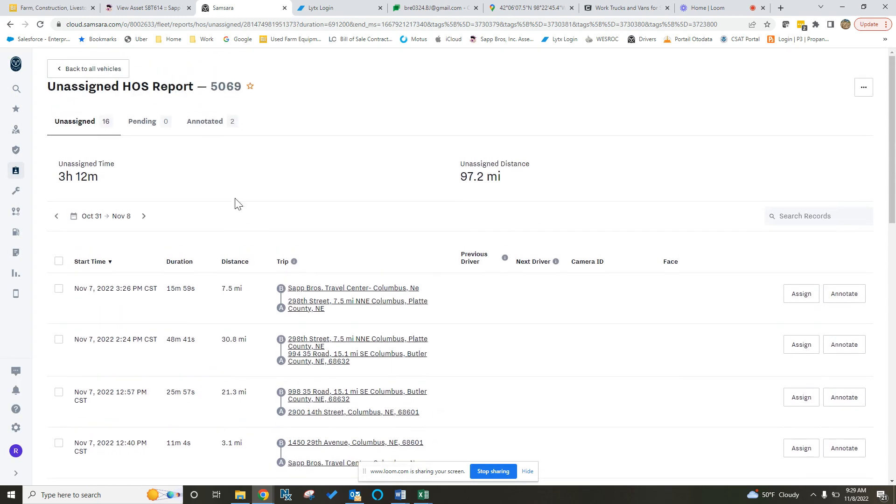
click(89, 70)
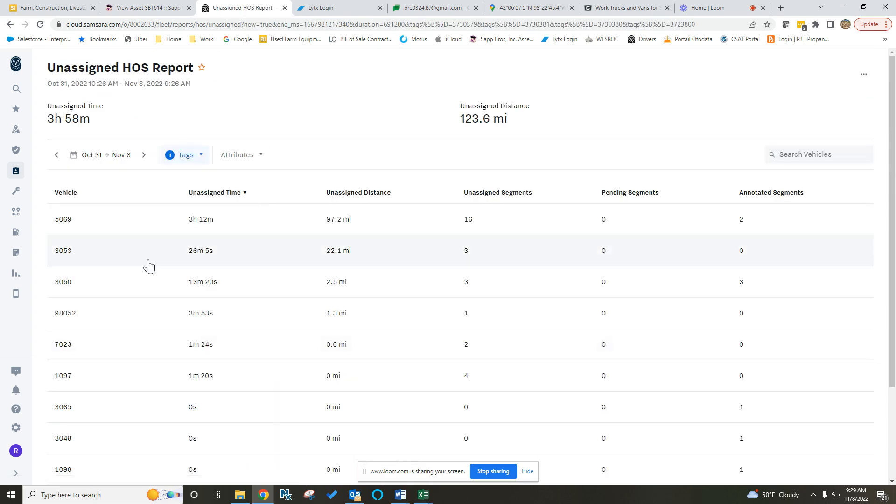
click(149, 260)
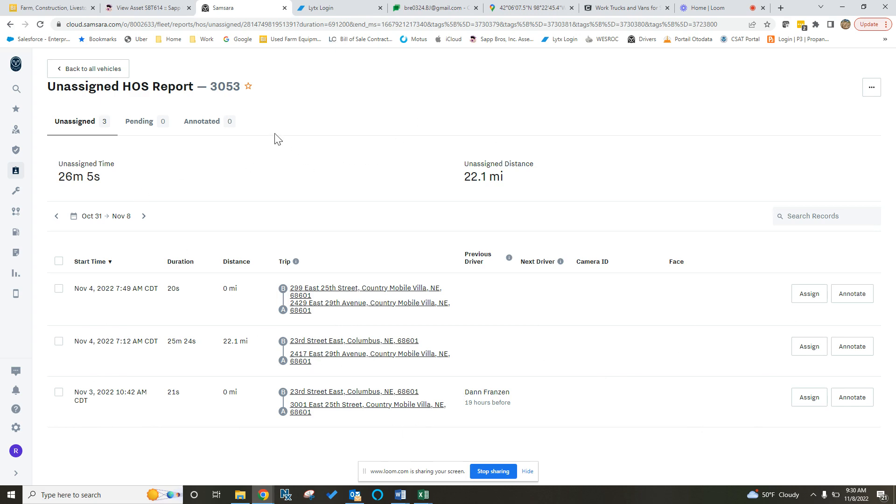
click(66, 69)
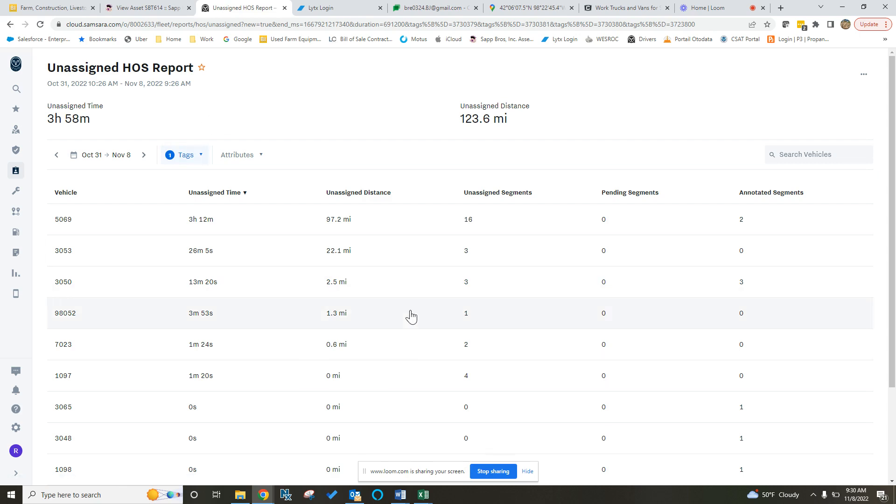
scroll(406, 317, down, 2)
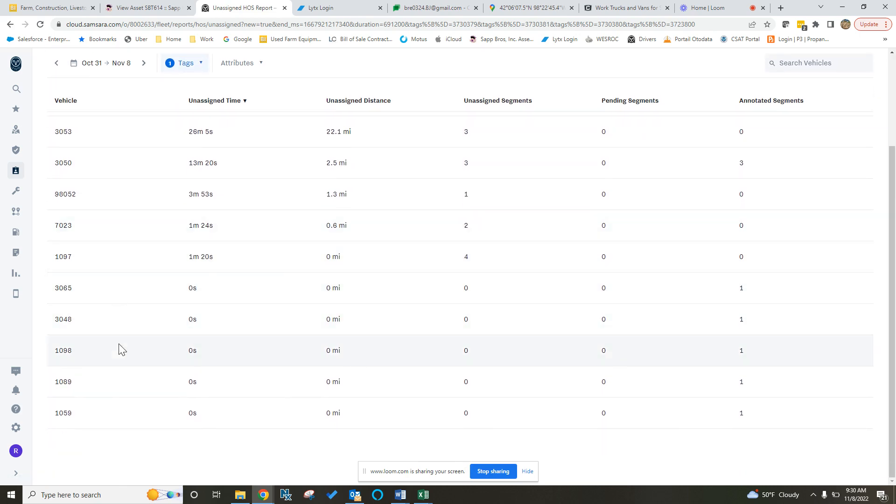
scroll(785, 465, up, 3)
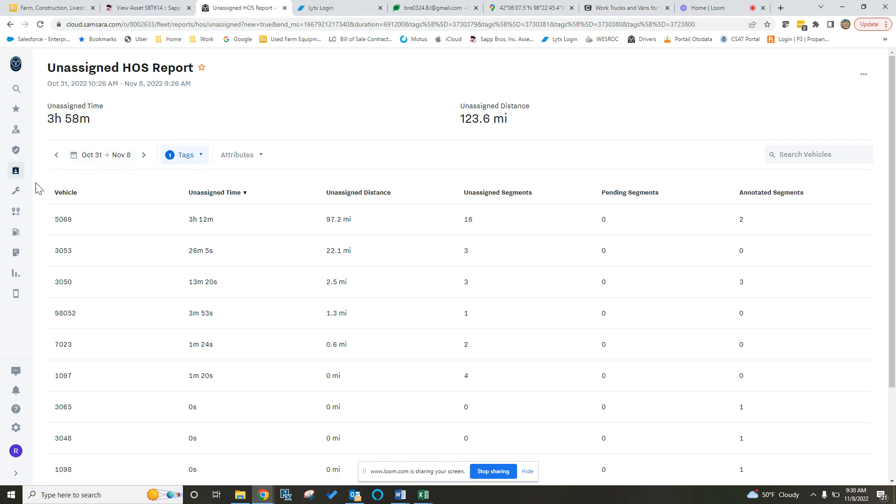
- Go back to the Compliance Dashboard, open the Unassigned Segments details and review the unassigned, pending and annotated segments per vehicle
mouse_move(19, 178)
click(60, 171)
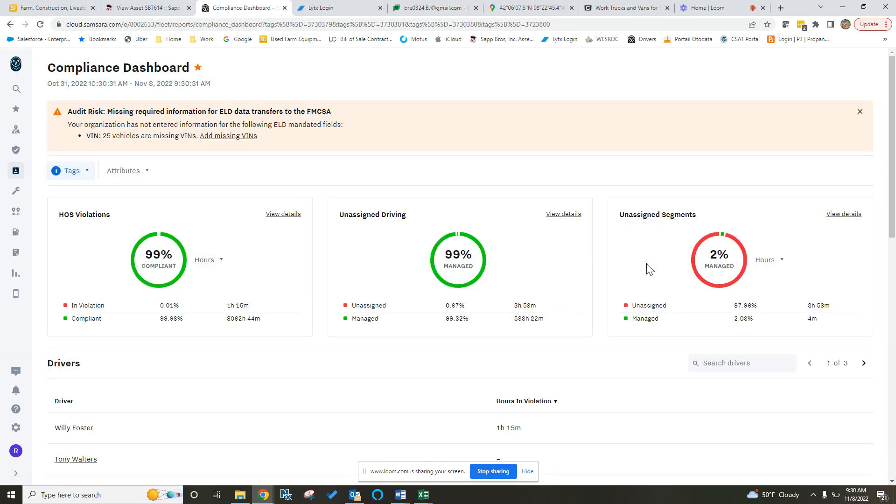
click(849, 216)
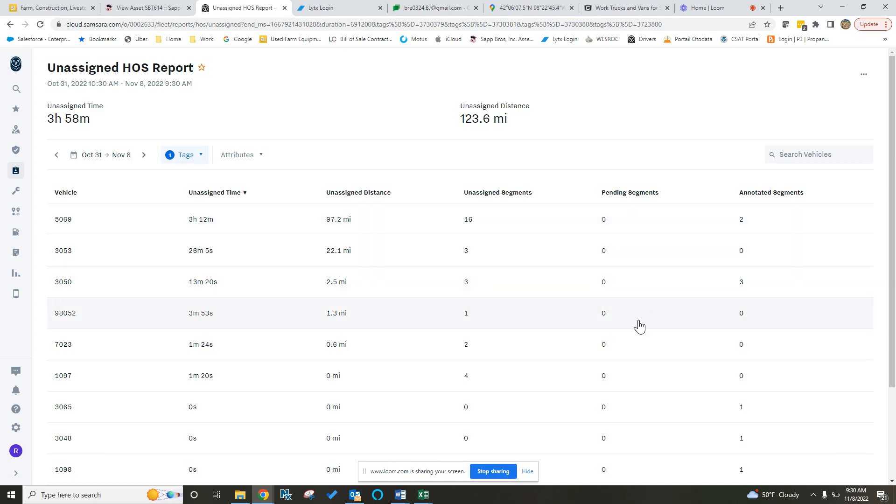
scroll(636, 324, down, 3)
scroll(304, 316, up, 3)
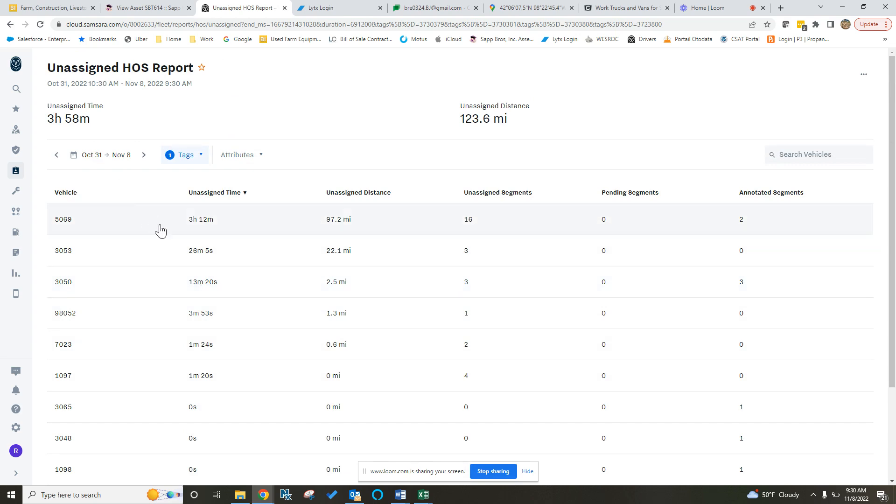
scroll(433, 329, down, 2)
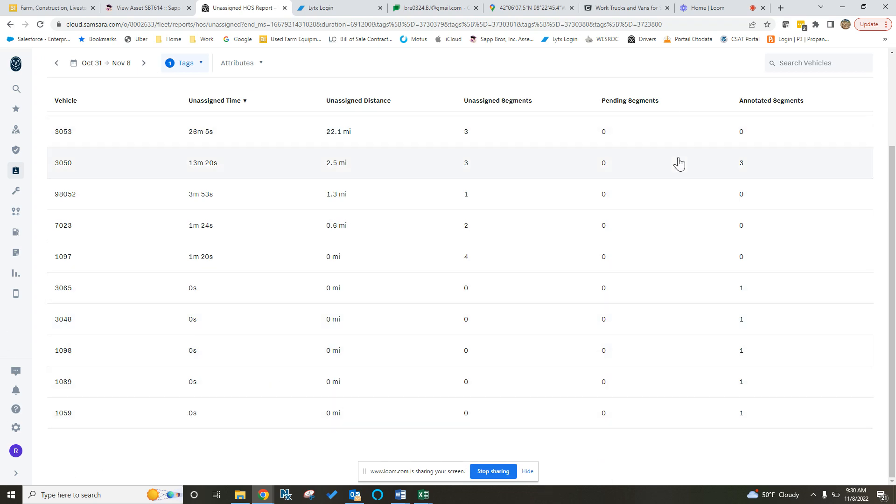
scroll(677, 160, up, 3)
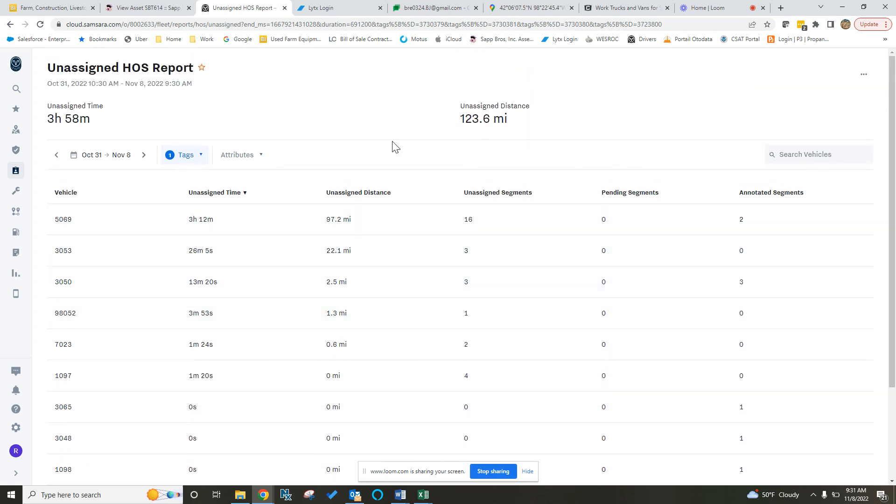
scroll(417, 116, down, 3)
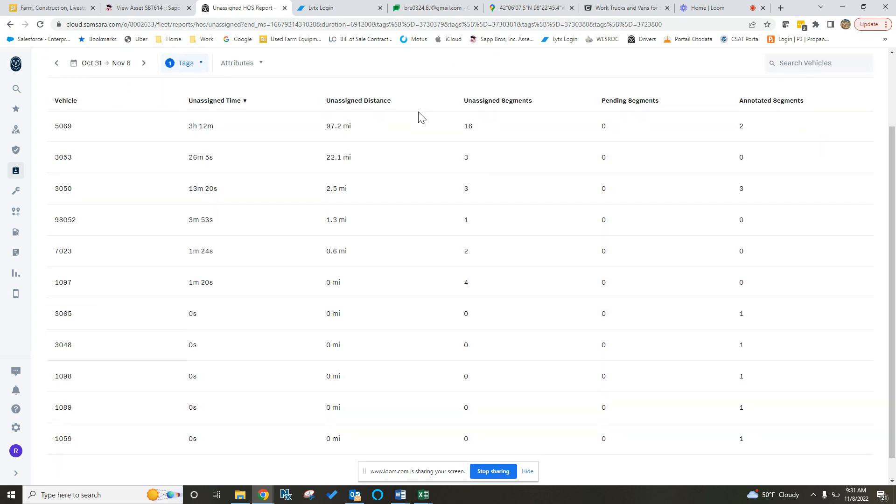
scroll(410, 327, up, 3)
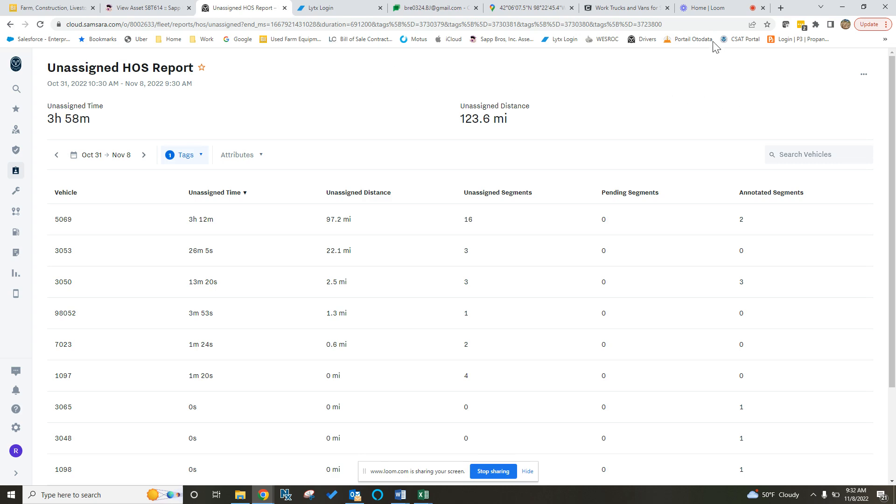
click(752, 14)
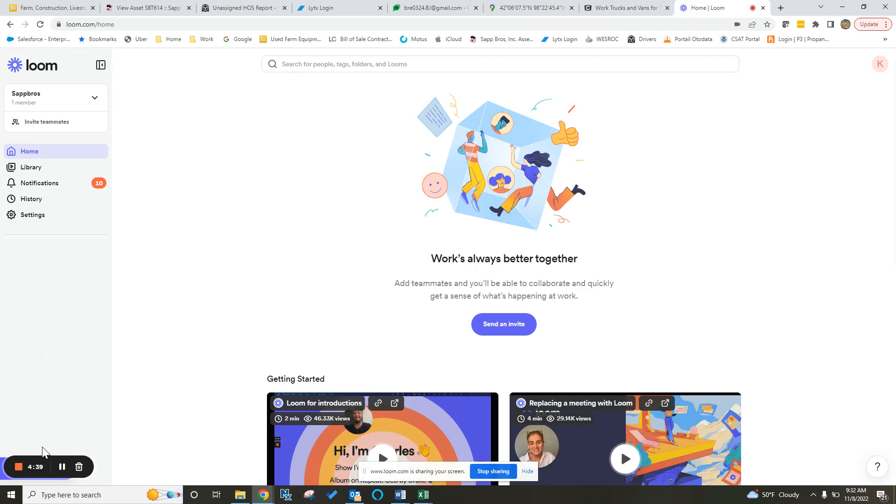